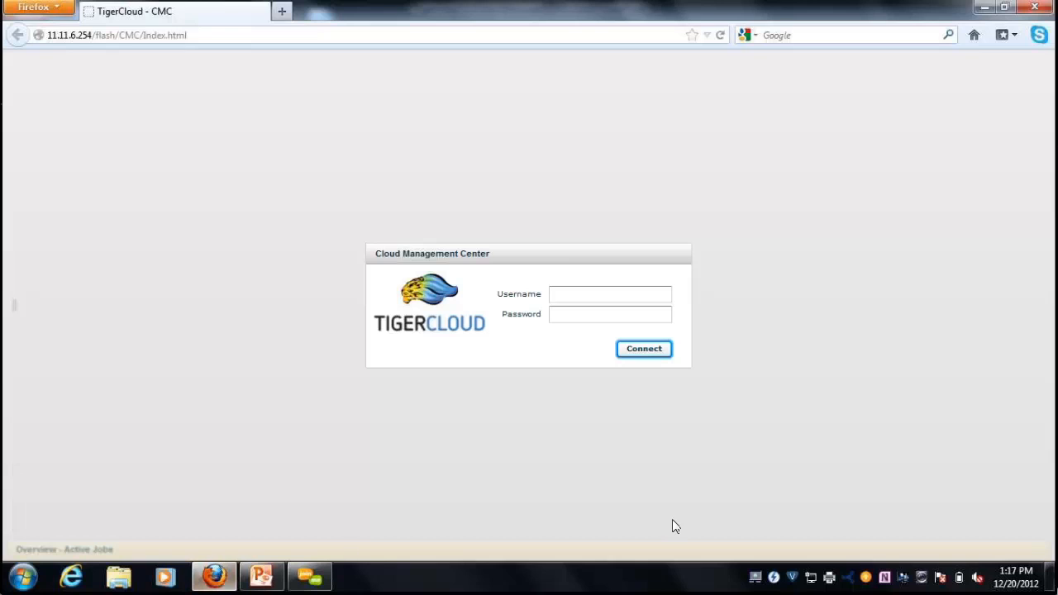
Sign in to the Cloud Management Center with the administrator username and password.
click(577, 295)
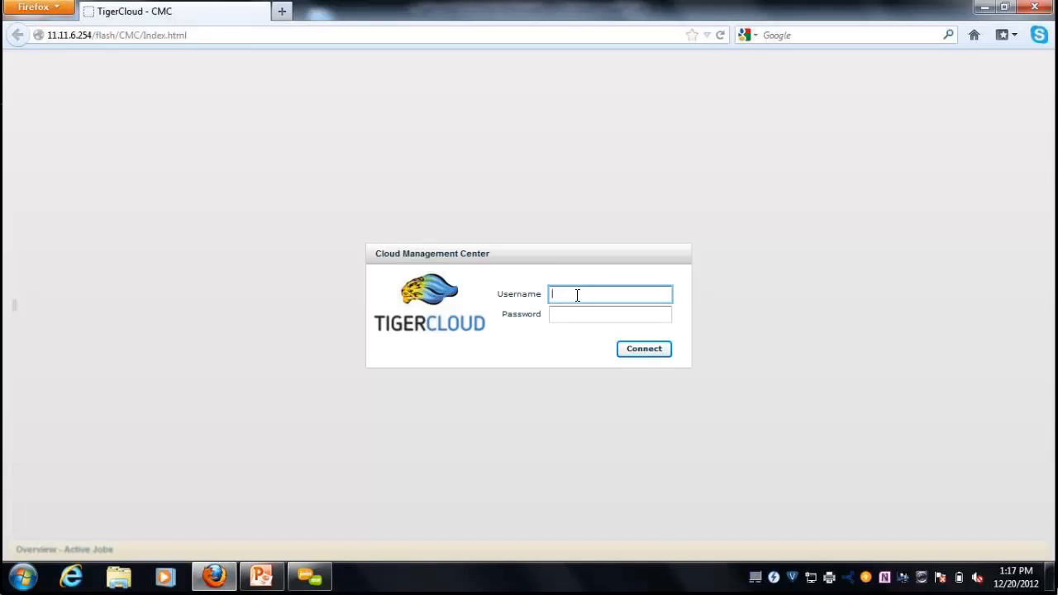
text(admin)
key(Tab)
text(1234)
key(Return)
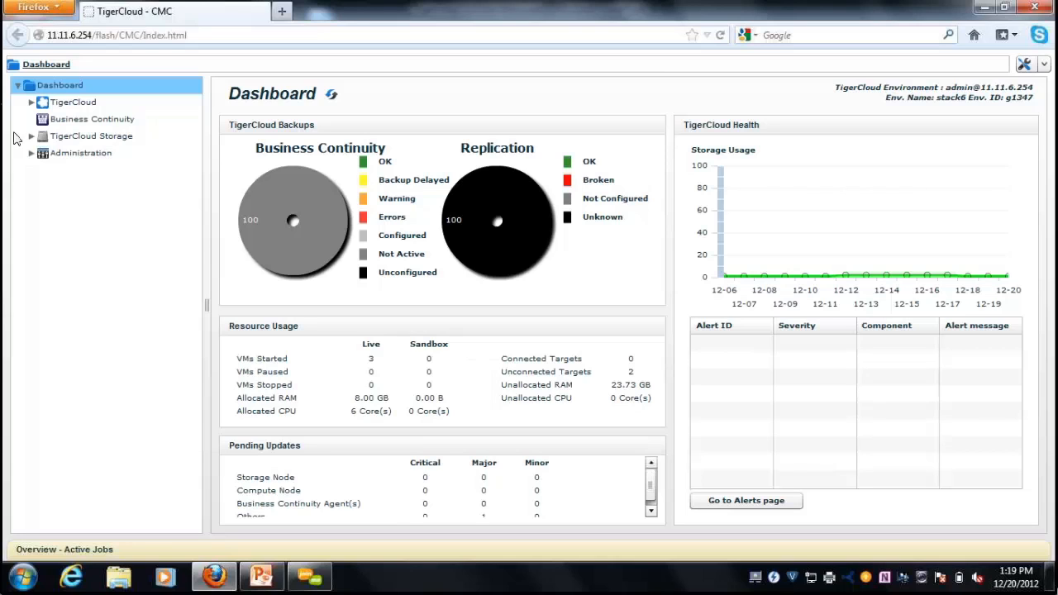
Show the Live VMs list under TigerCloud.
click(62, 105)
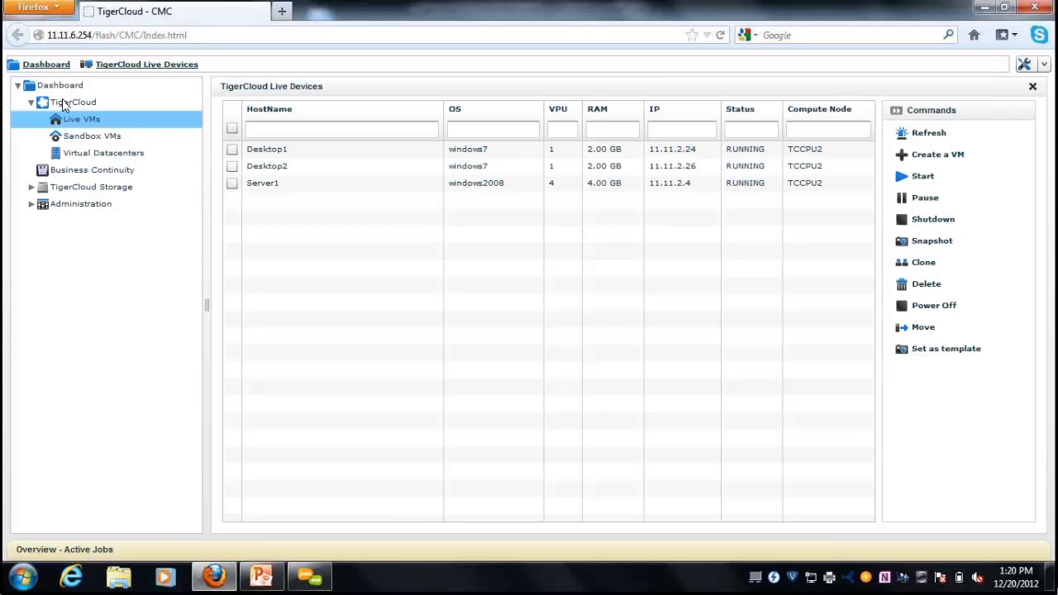
Fill in a new VM with hostname NewHire, the BCVM template and 1 NIC.
click(957, 156)
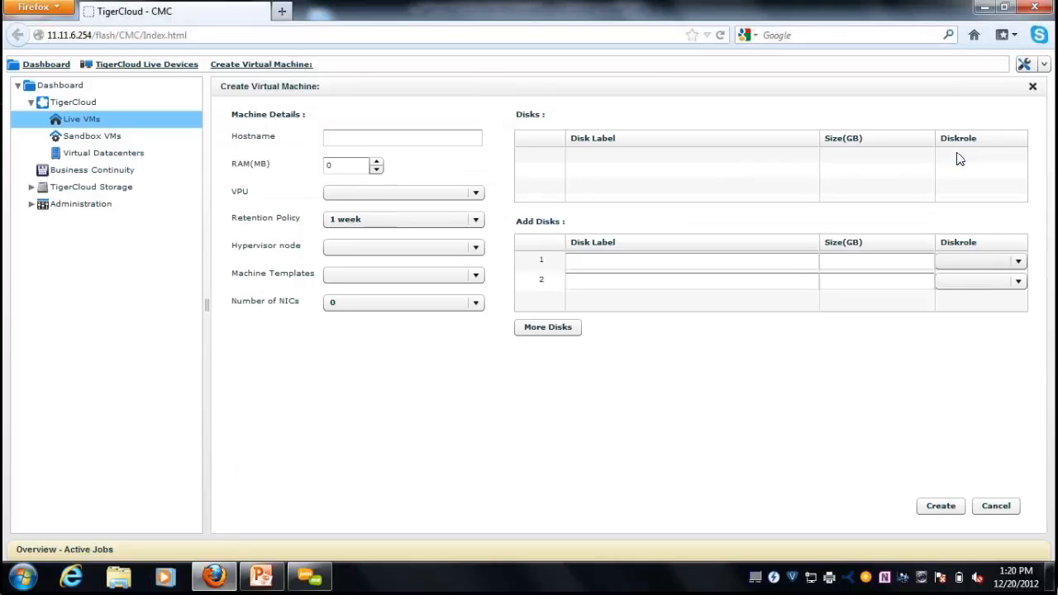
click(417, 145)
text(NewHire)
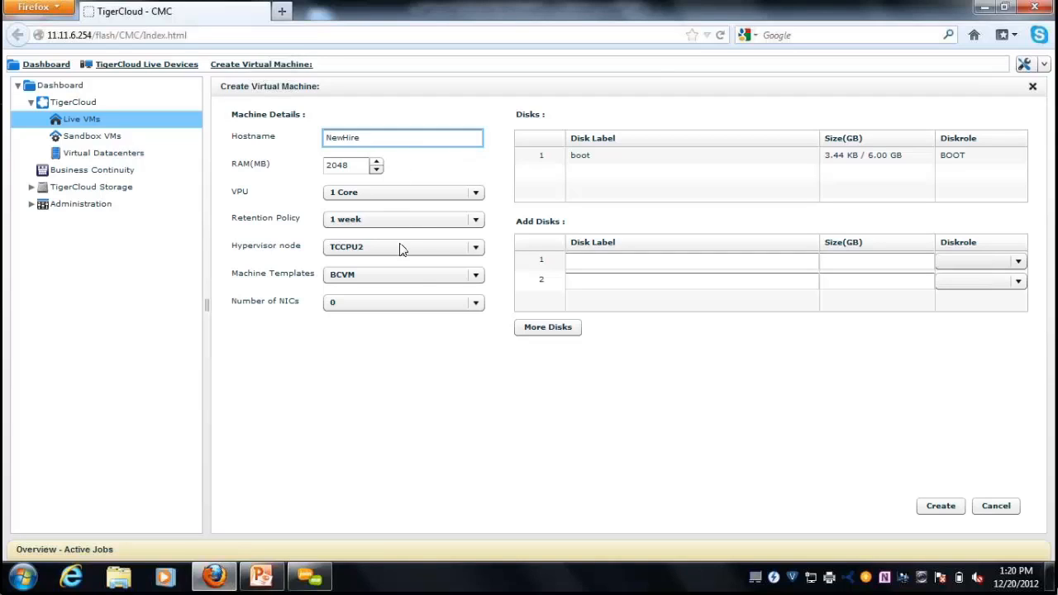
click(420, 281)
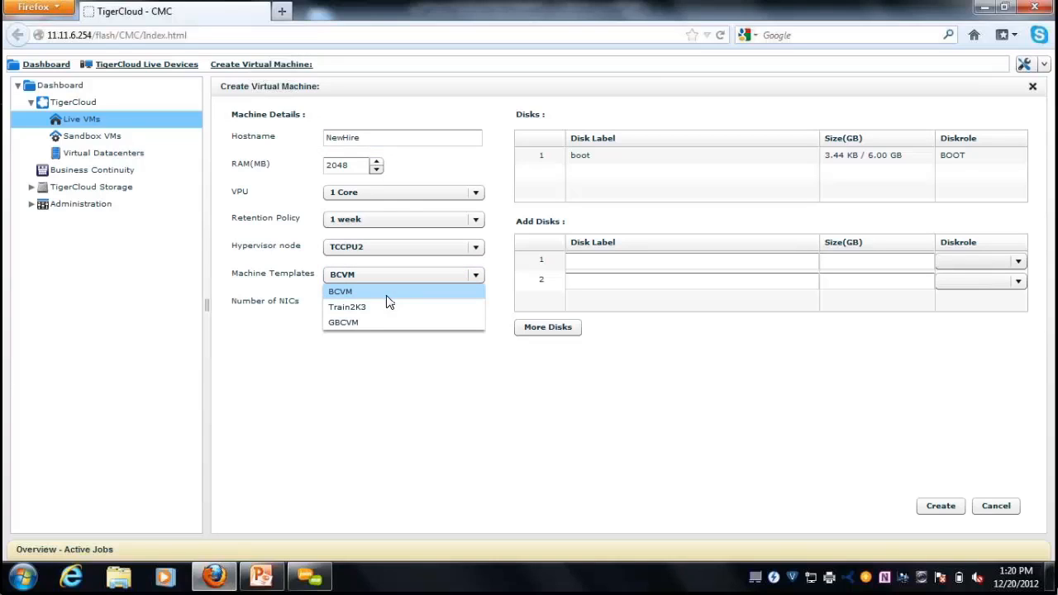
click(387, 298)
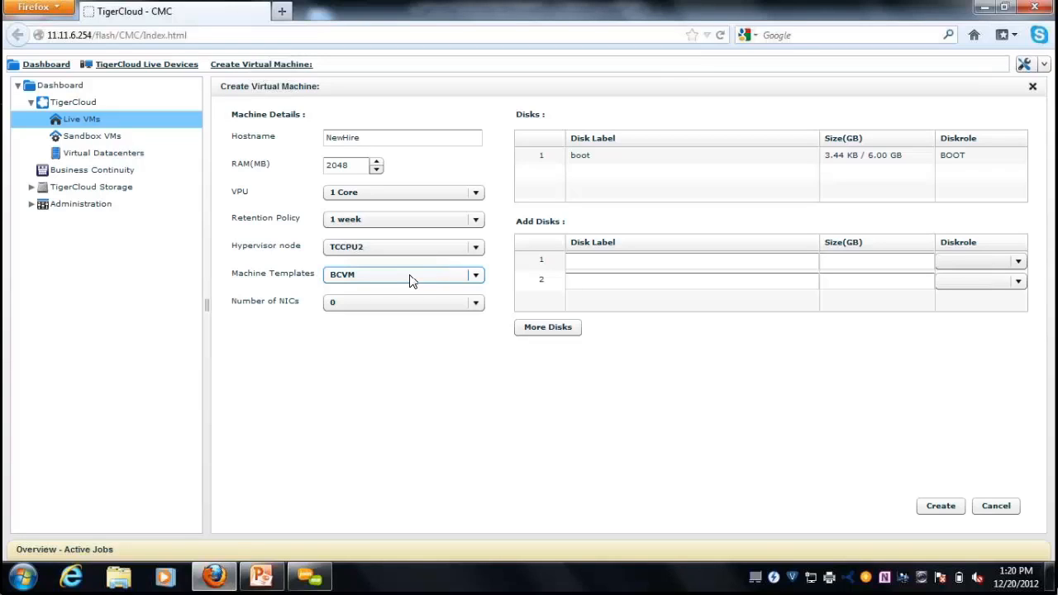
click(476, 304)
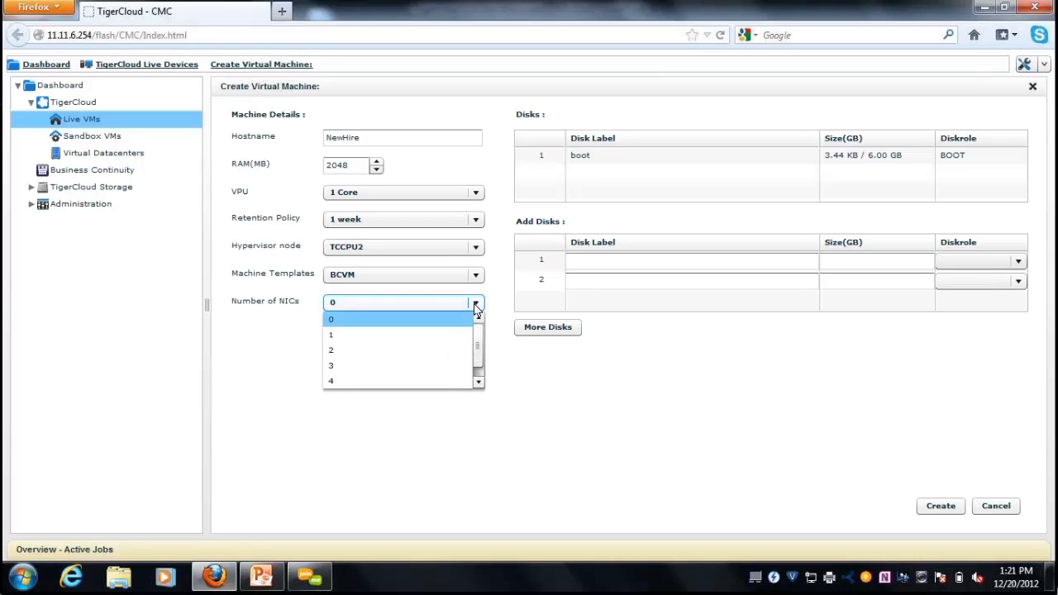
click(455, 338)
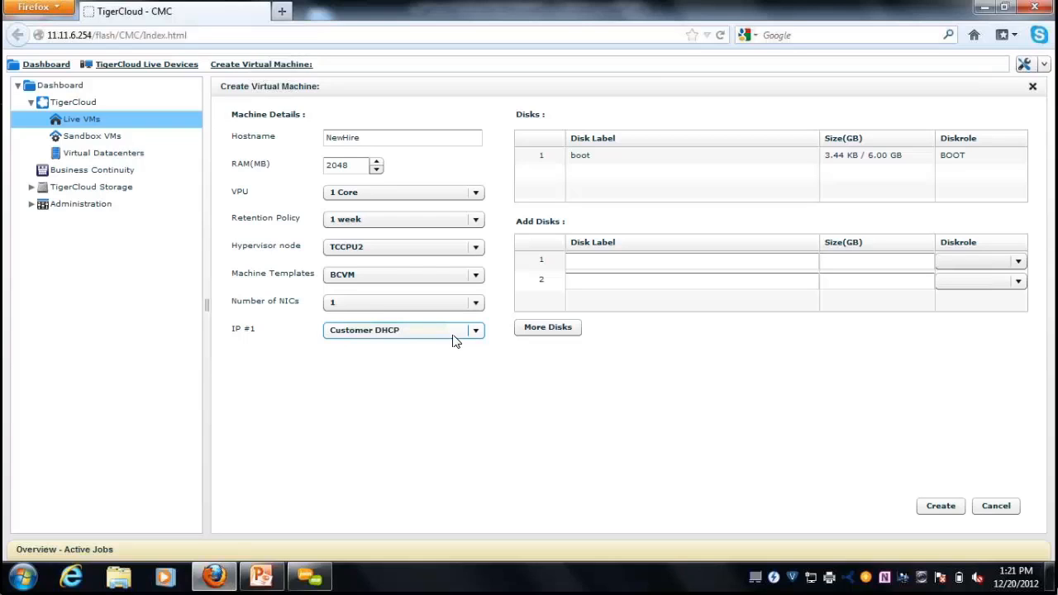
Create the NewHire VM, then return to the Live Devices list.
click(938, 507)
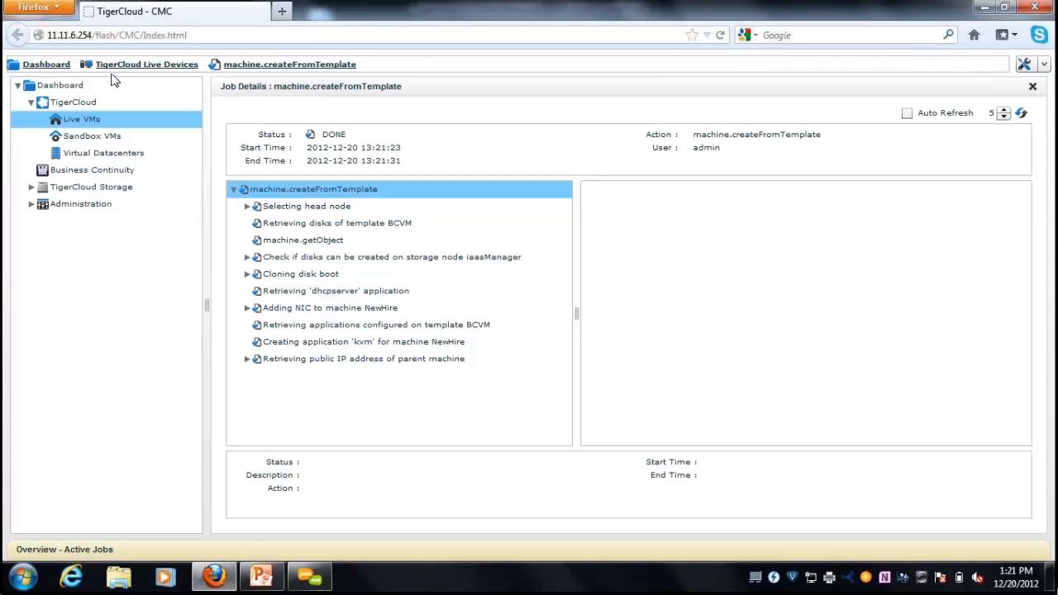
click(84, 124)
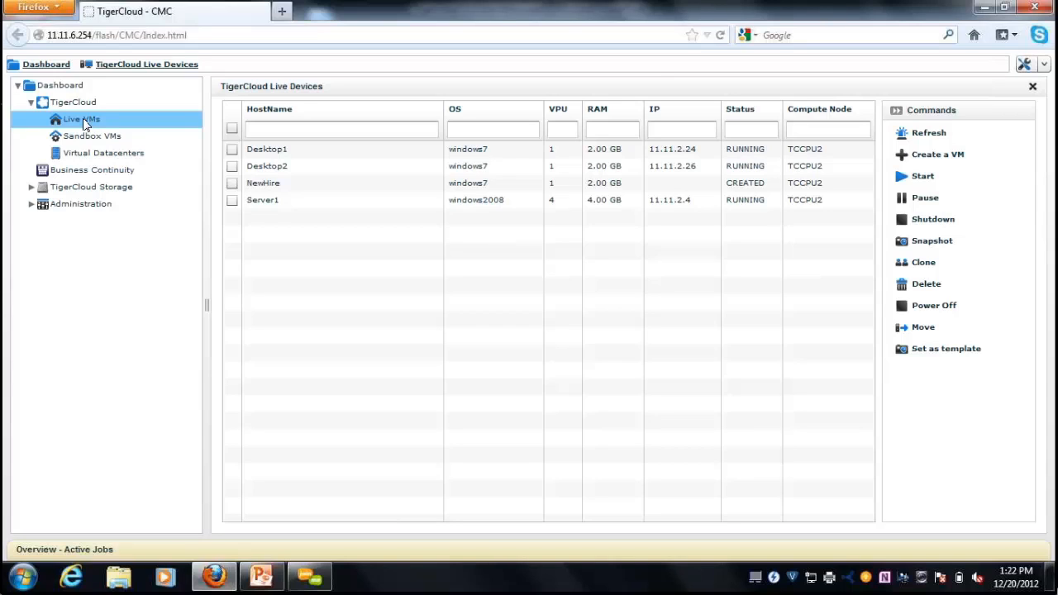
Start the NewHire VM from the live list and confirm the start job.
click(232, 183)
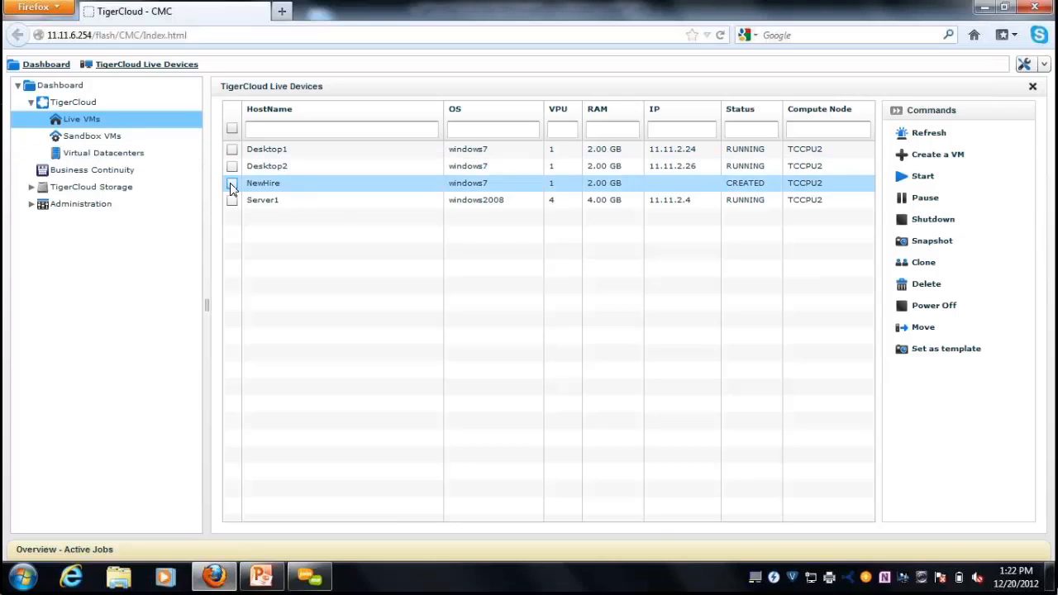
click(905, 176)
click(764, 475)
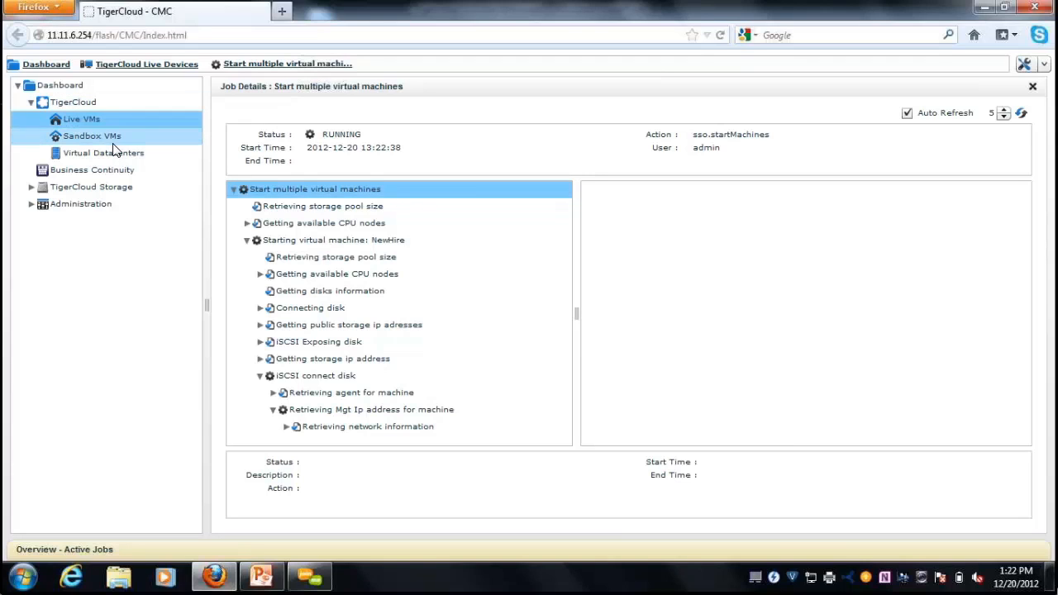
click(33, 188)
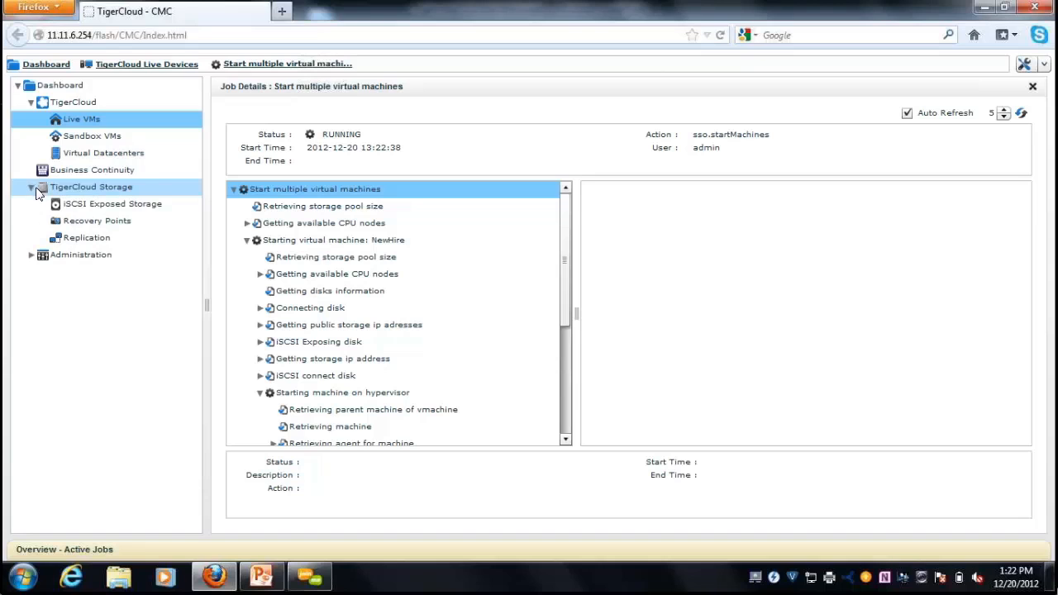
View Desktop1's recovery point details, then the Business Continuity overview.
click(96, 221)
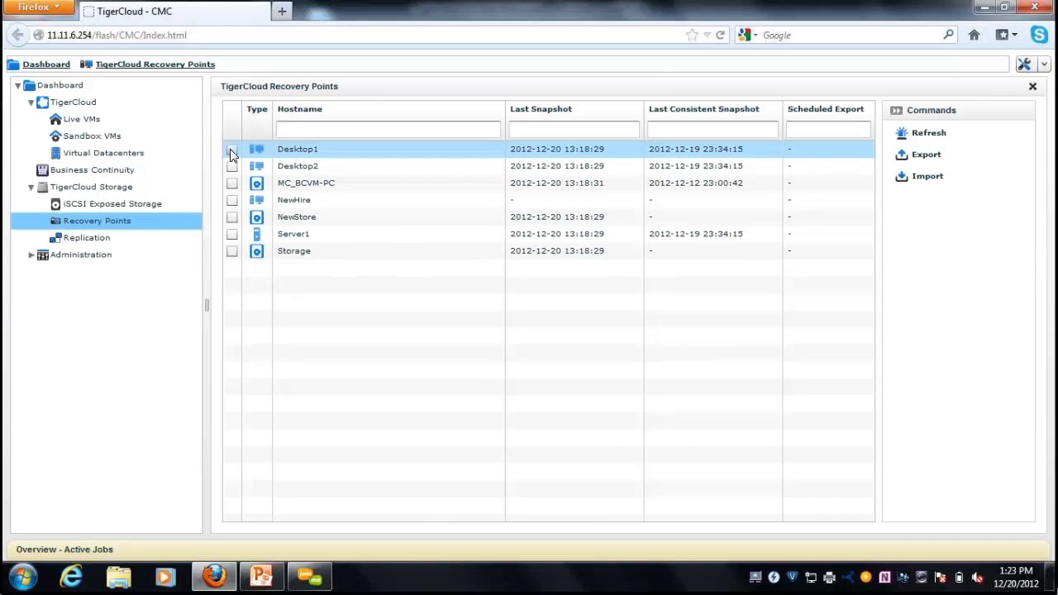
double_click(304, 155)
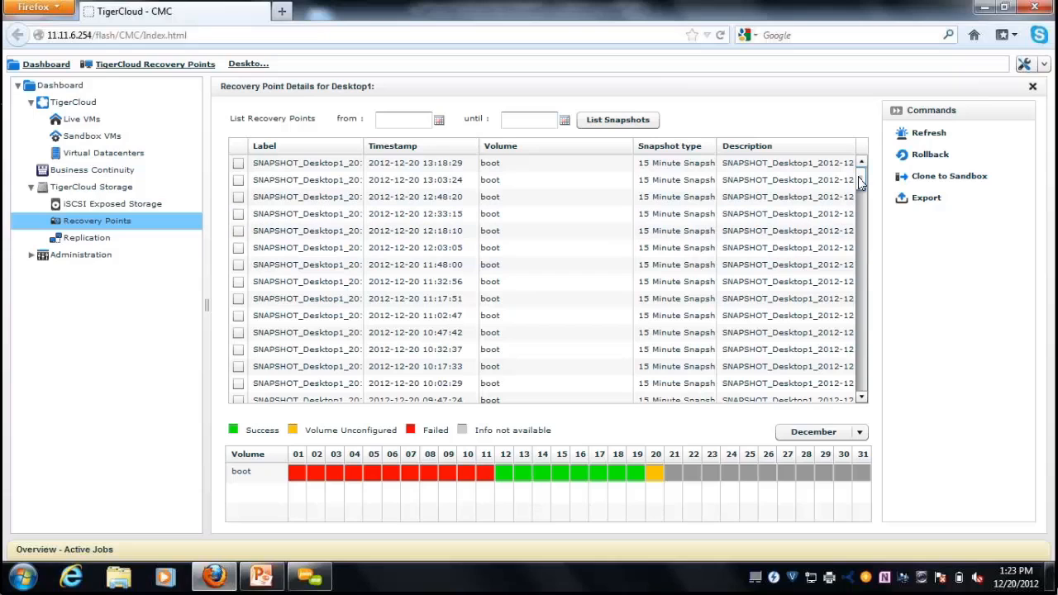
mouse_move(858, 177)
mouse_down()
mouse_move(859, 213)
mouse_move(868, 178)
mouse_up()
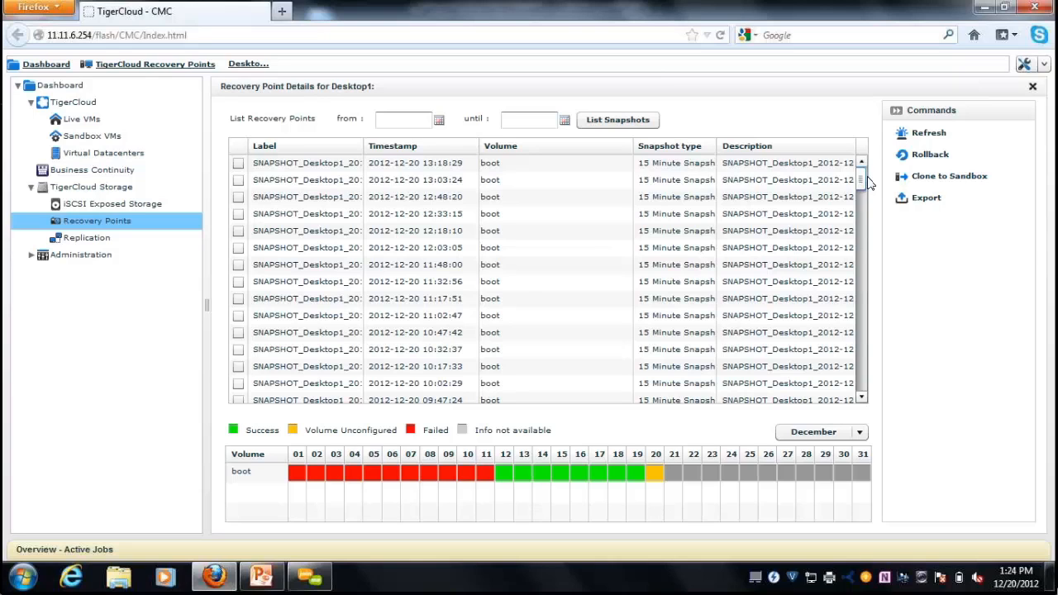
click(126, 172)
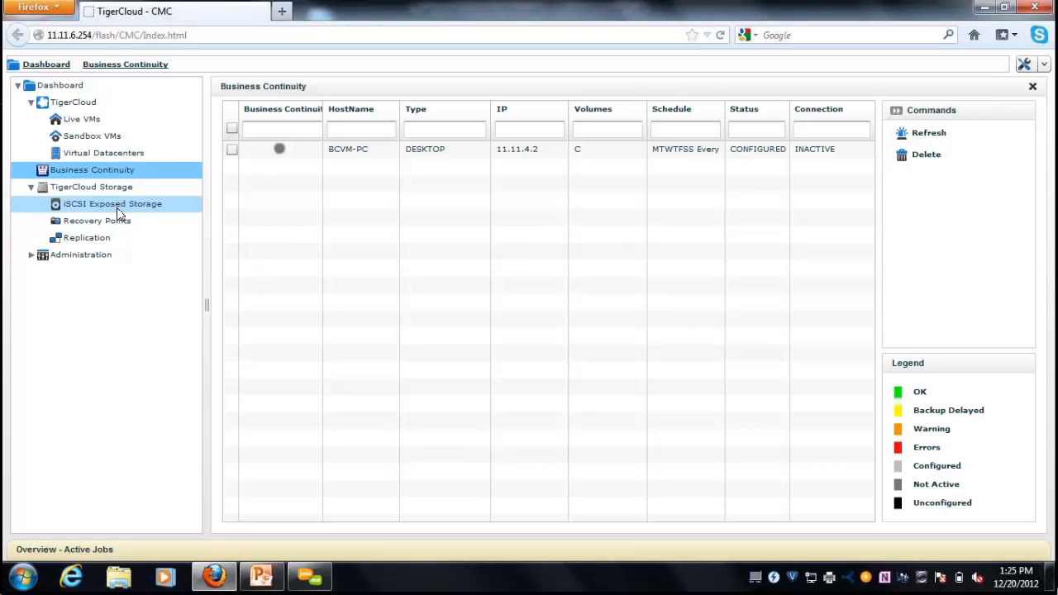
Begin a new iSCSI storage named Demo20 with a single disk.
click(117, 208)
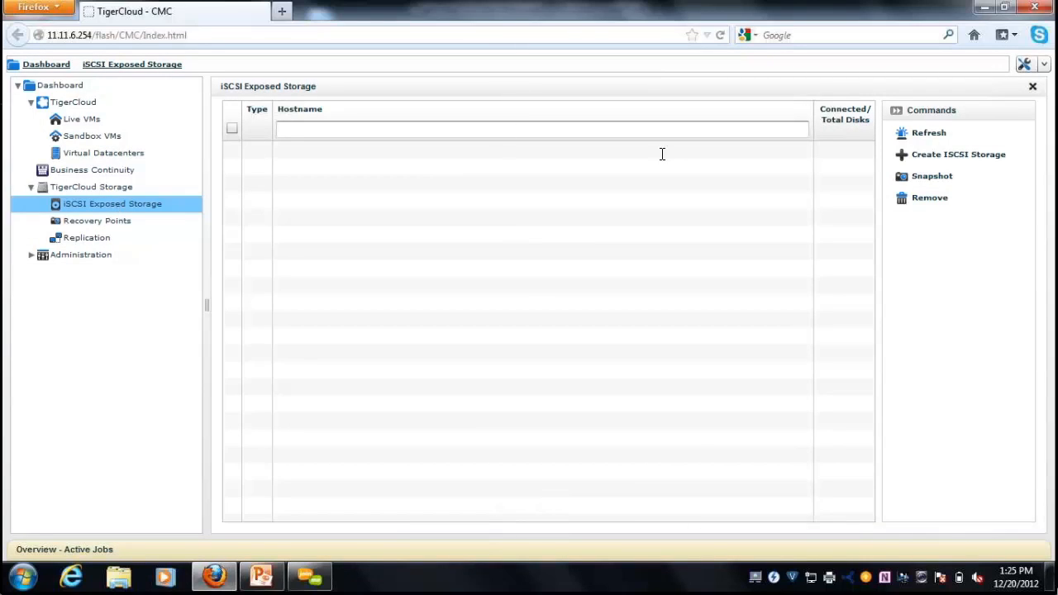
click(920, 160)
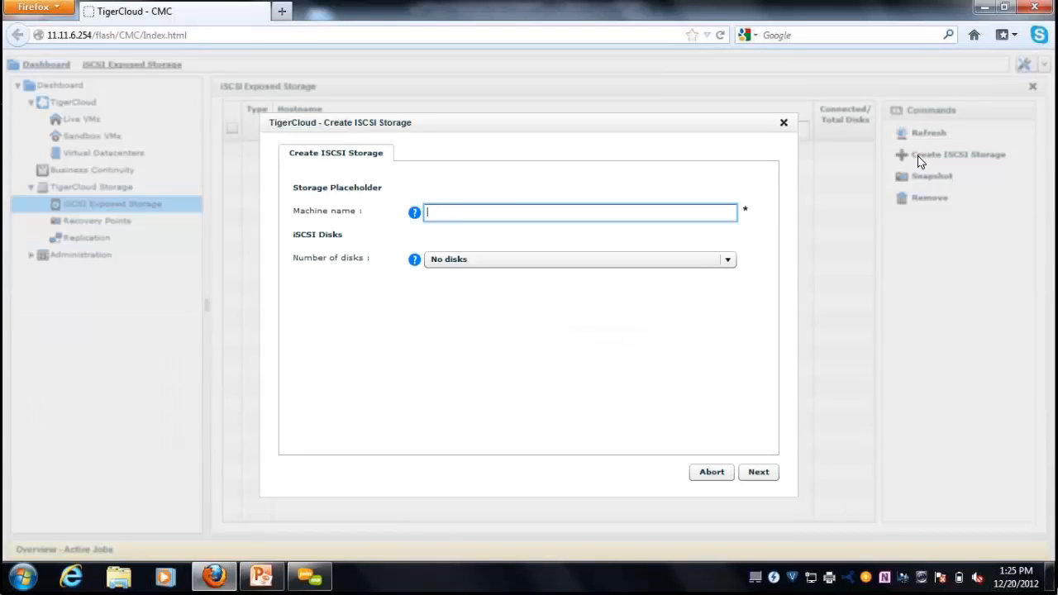
text(Demo20)
click(695, 263)
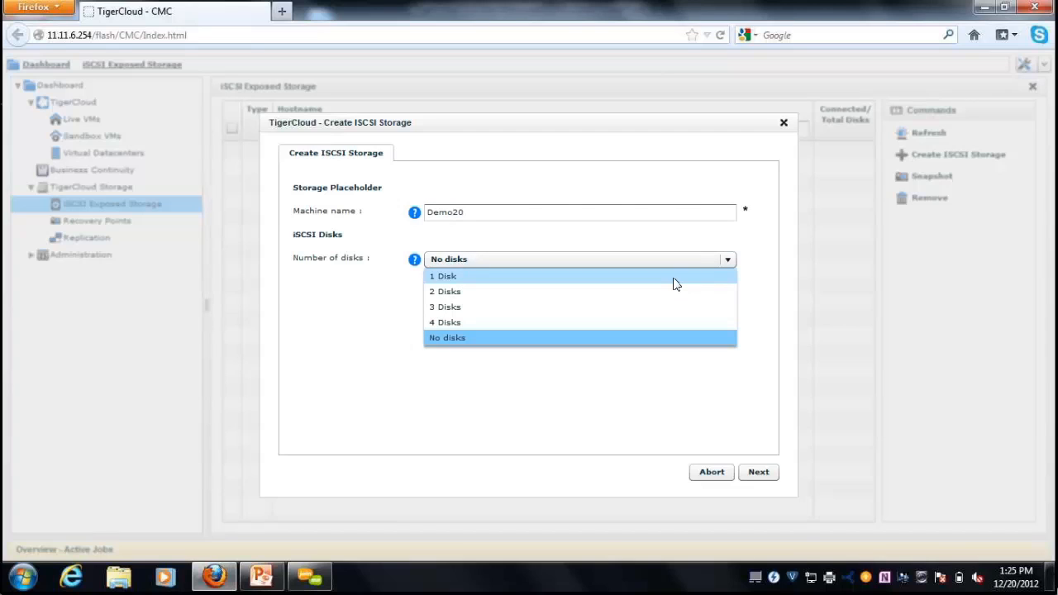
click(674, 276)
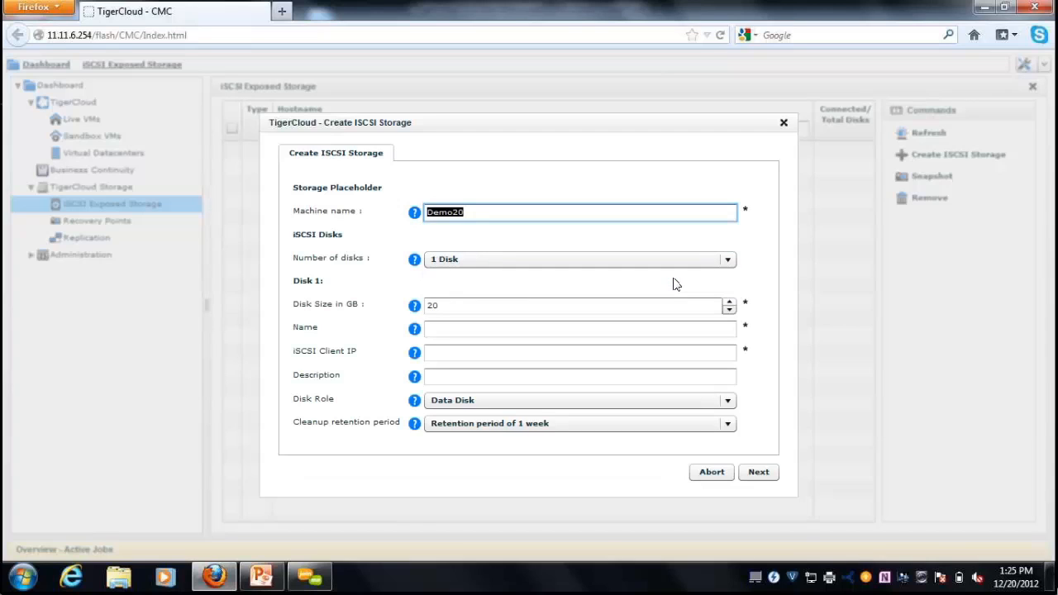
Make the disk 500 GB, name it Store20, with client IP 11.11.2.3.
click(607, 306)
key(ctrl+a)
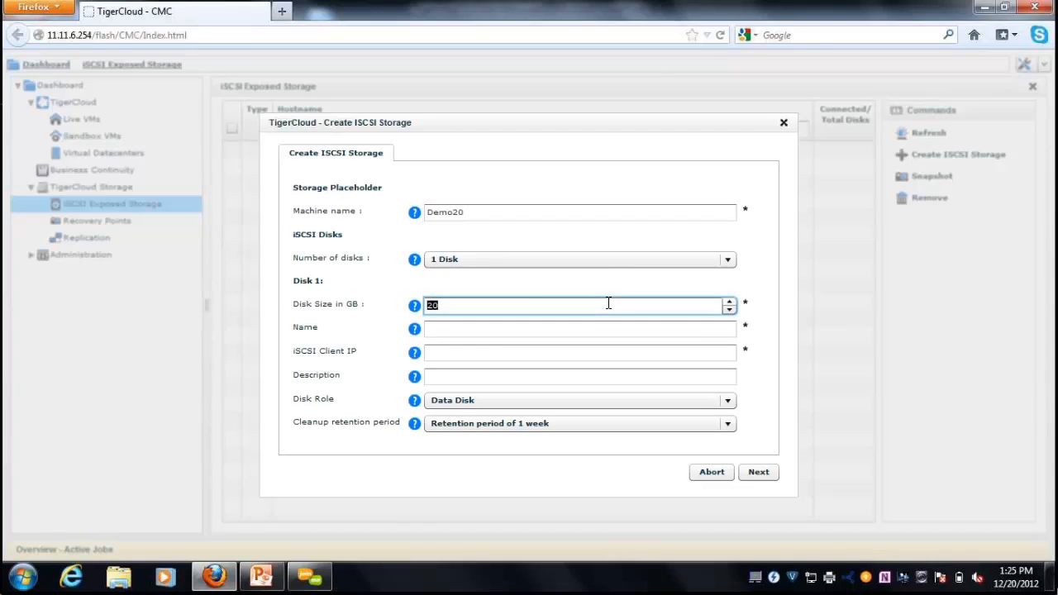
text(500)
click(600, 328)
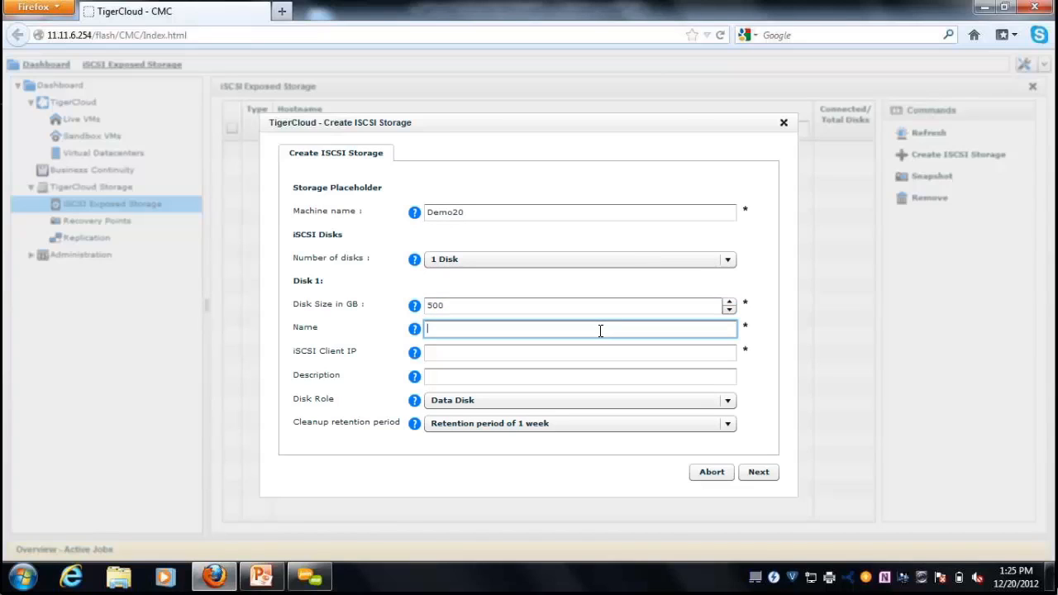
text(Store20)
click(586, 352)
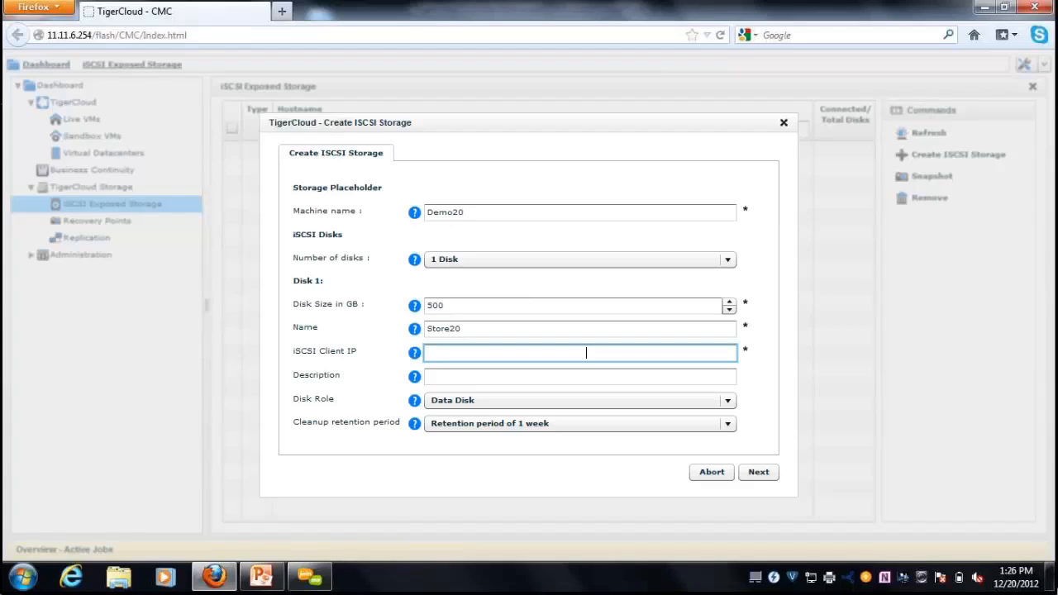
text(11.11.2.3)
Keep the one-week cleanup retention period and submit the storage settings.
click(605, 428)
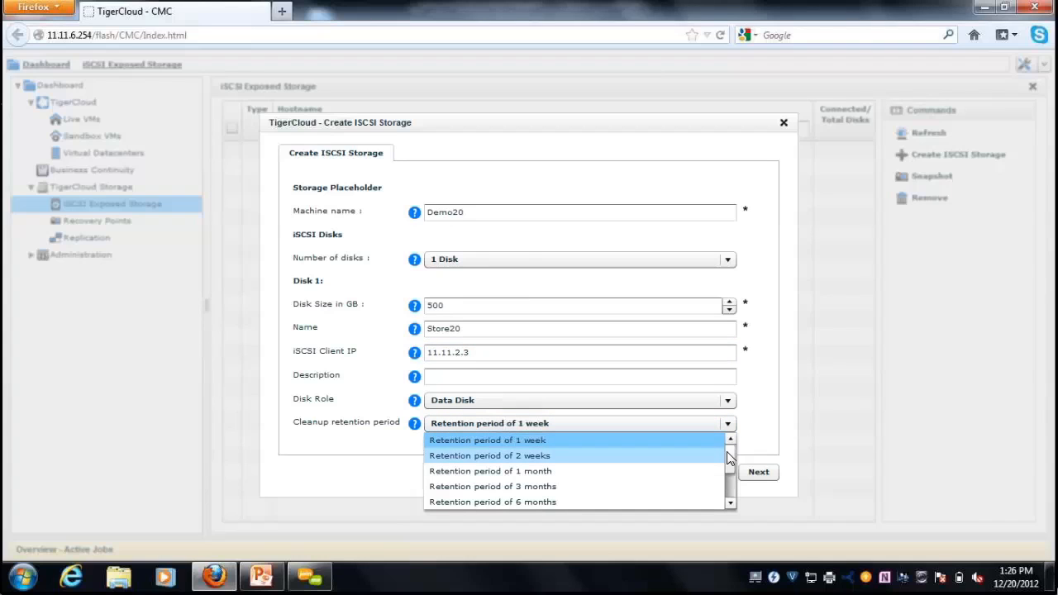
mouse_move(728, 459)
mouse_down()
mouse_move(729, 491)
mouse_move(729, 447)
mouse_up()
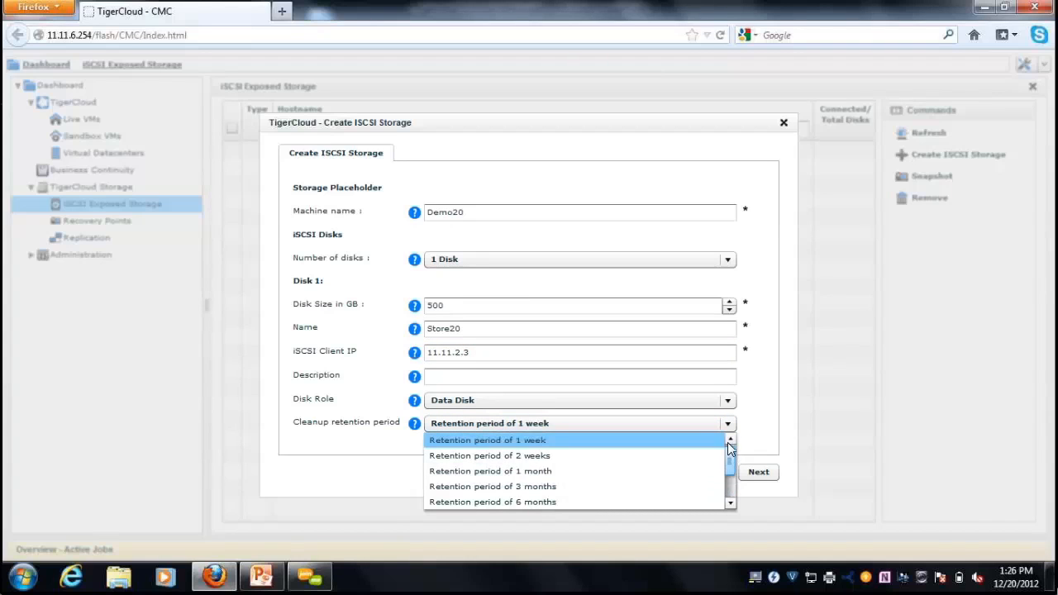
click(616, 439)
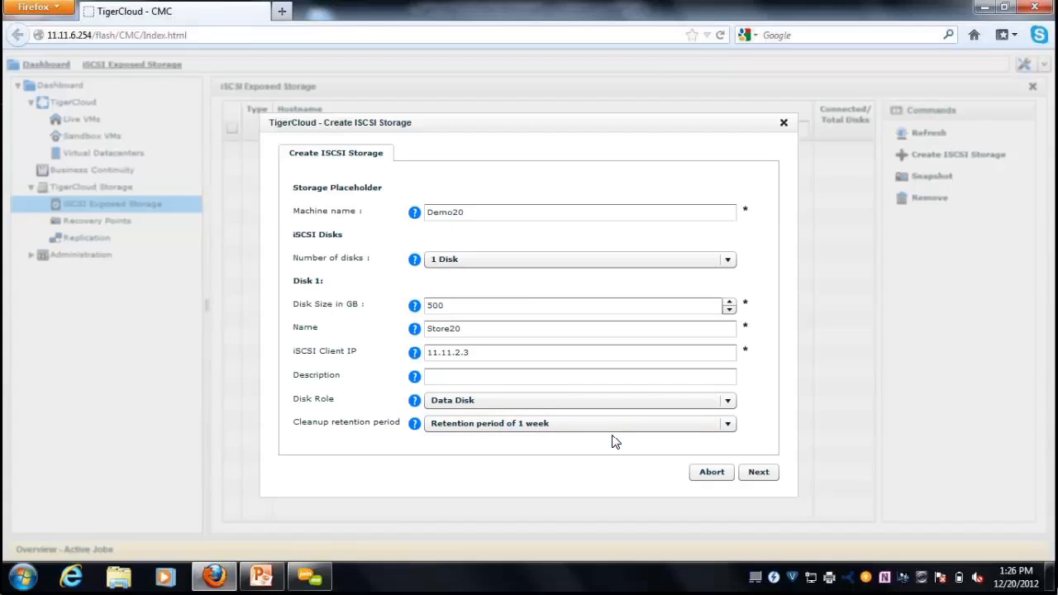
click(773, 471)
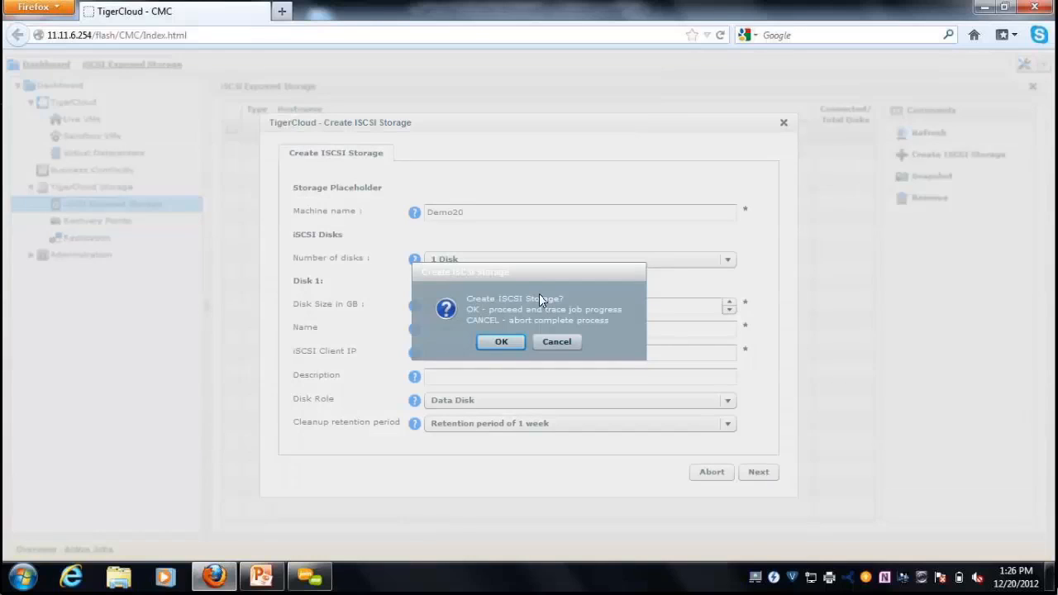
Confirm creating Demo20, then open its details and widen the IQN column.
click(505, 339)
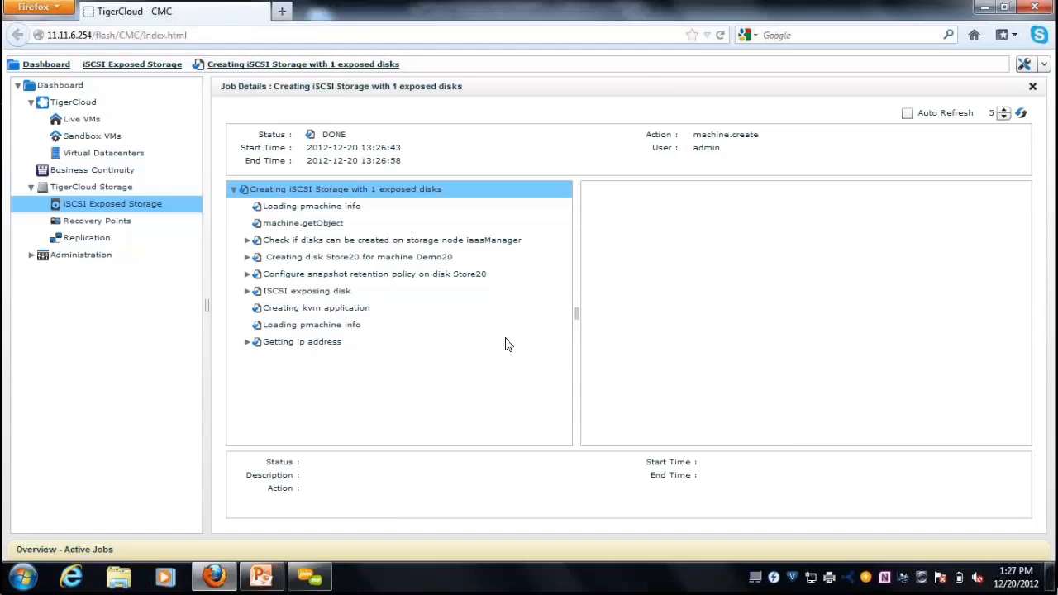
click(136, 206)
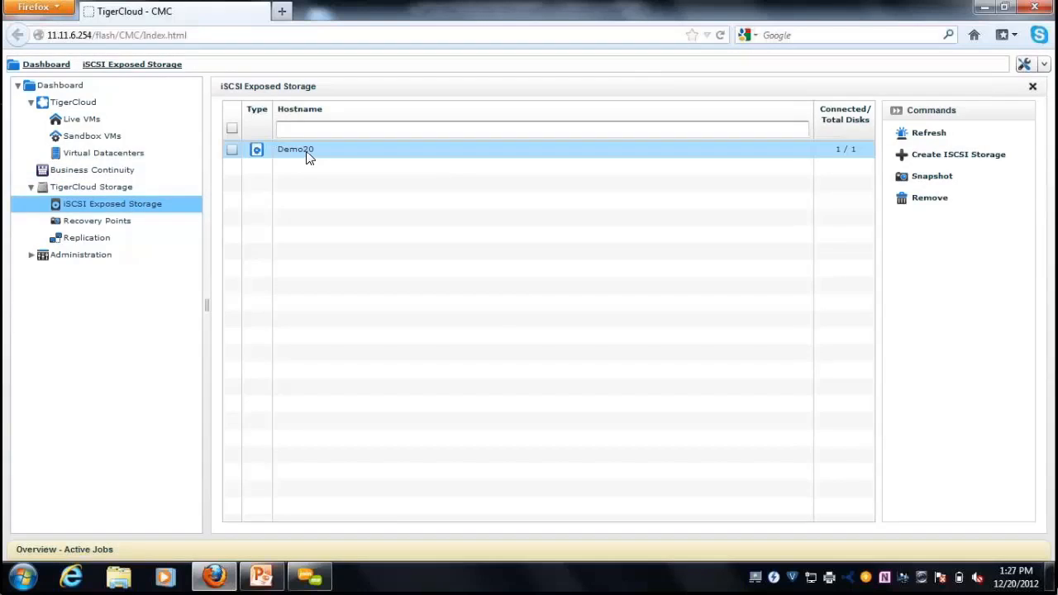
double_click(307, 157)
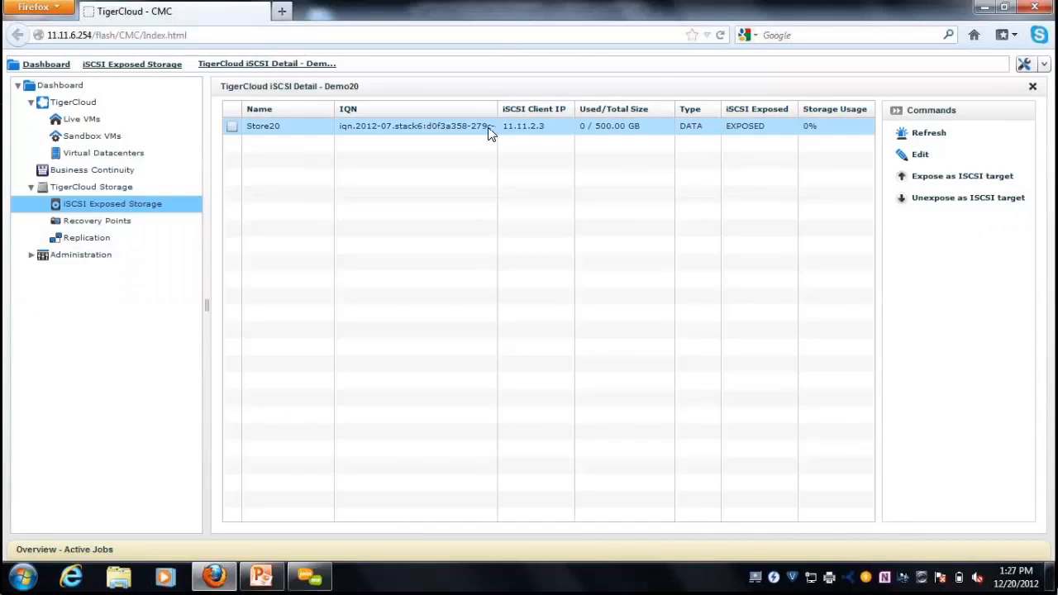
drag(495, 110, 585, 110)
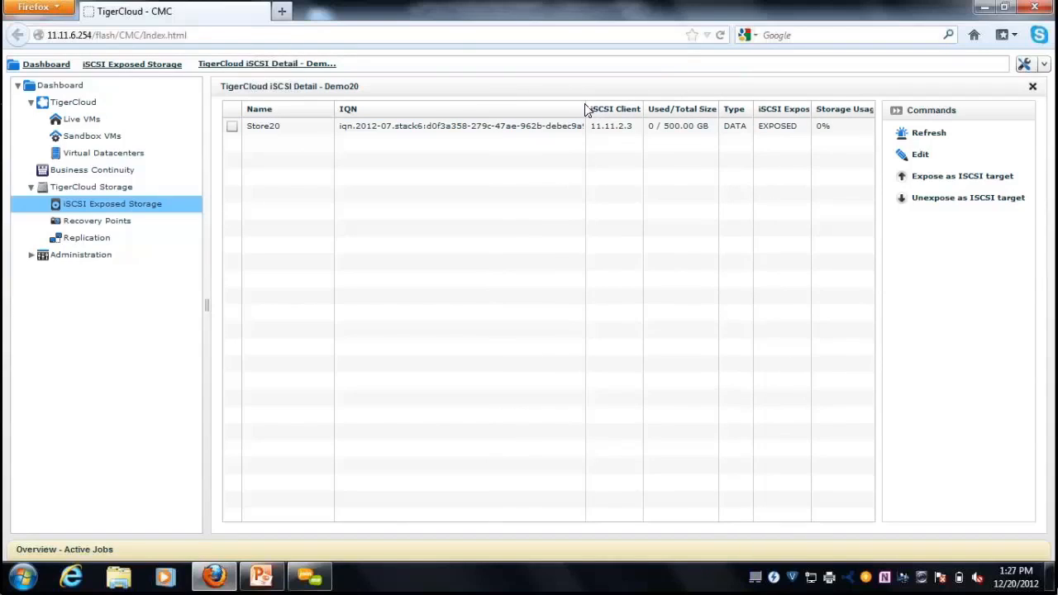